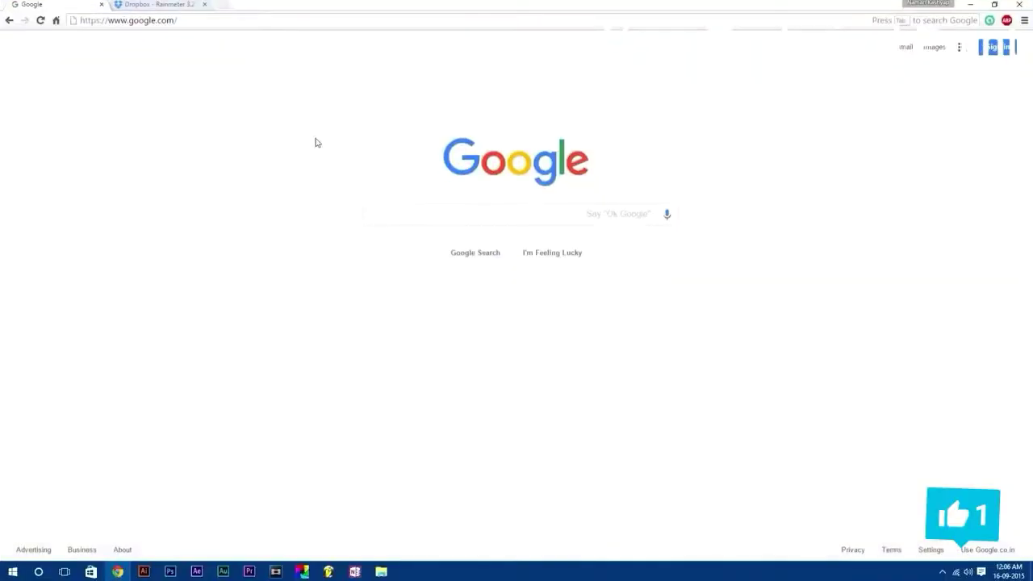
Load rainmeter.net in Chrome and highlight its 3.2.1 Final Release download line.
left_click(321, 19)
type("rainmeter.net")
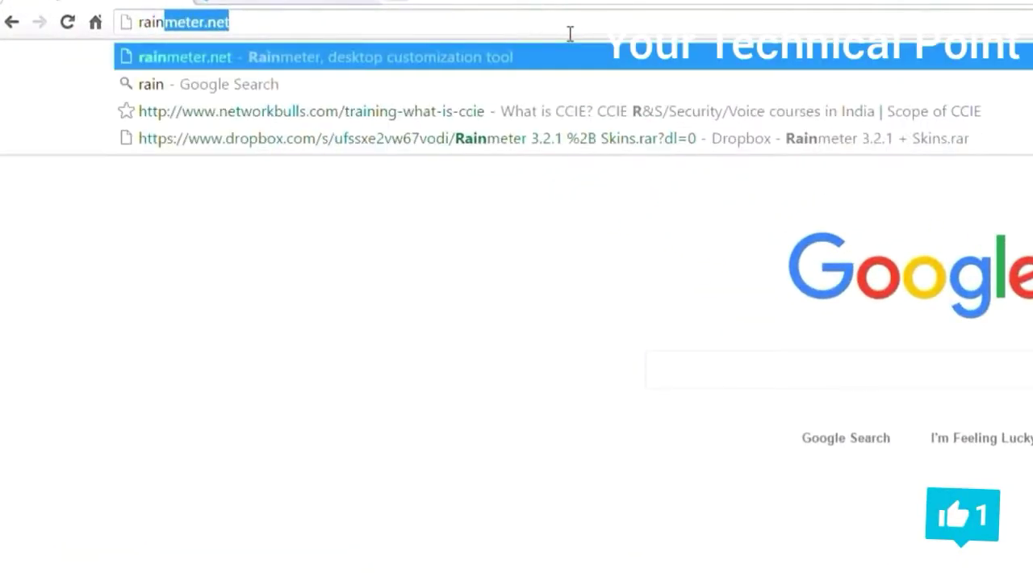
key("Return")
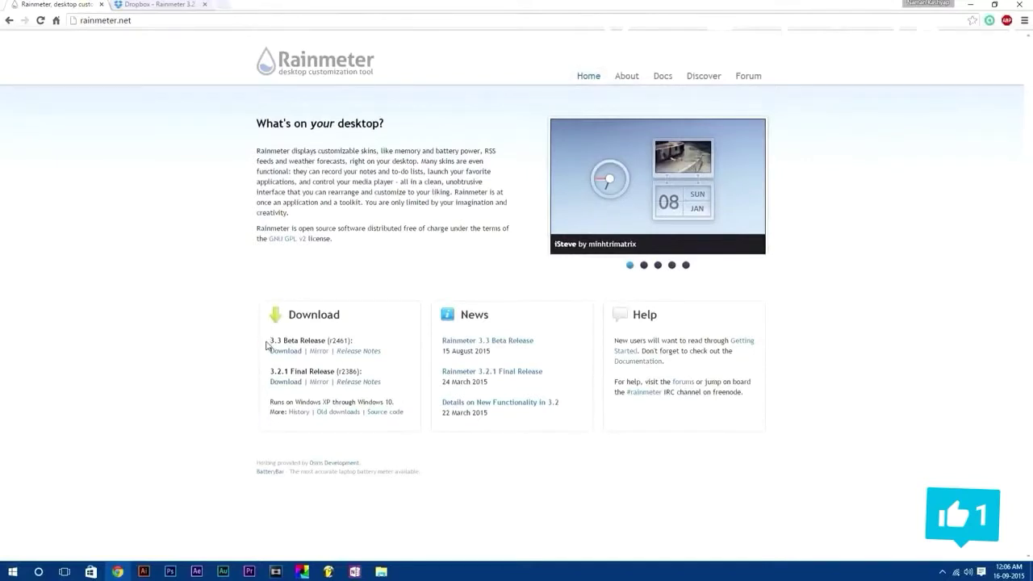
left_click(263, 370)
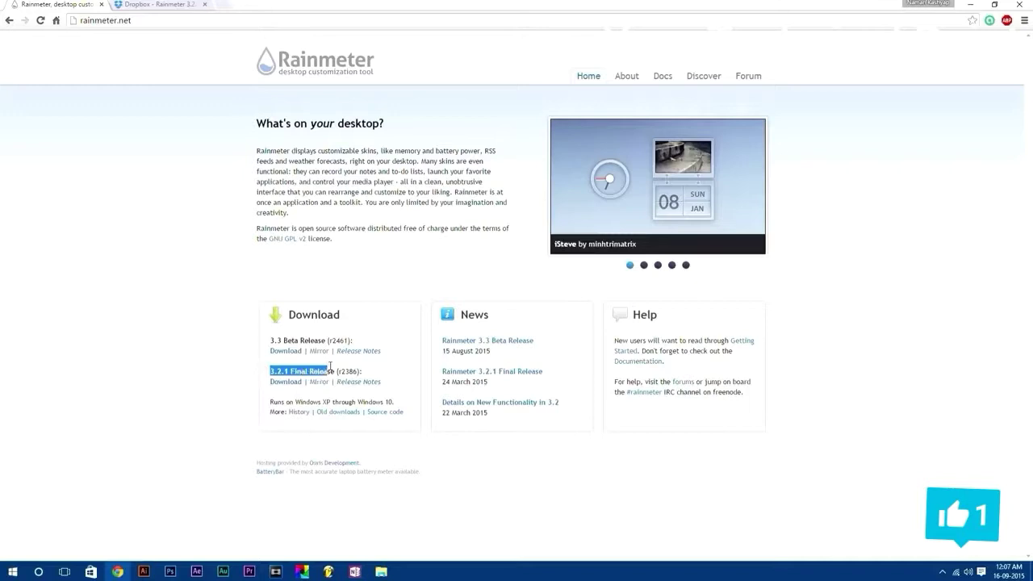
left_click_drag(330, 367, 380, 370)
left_click(378, 373)
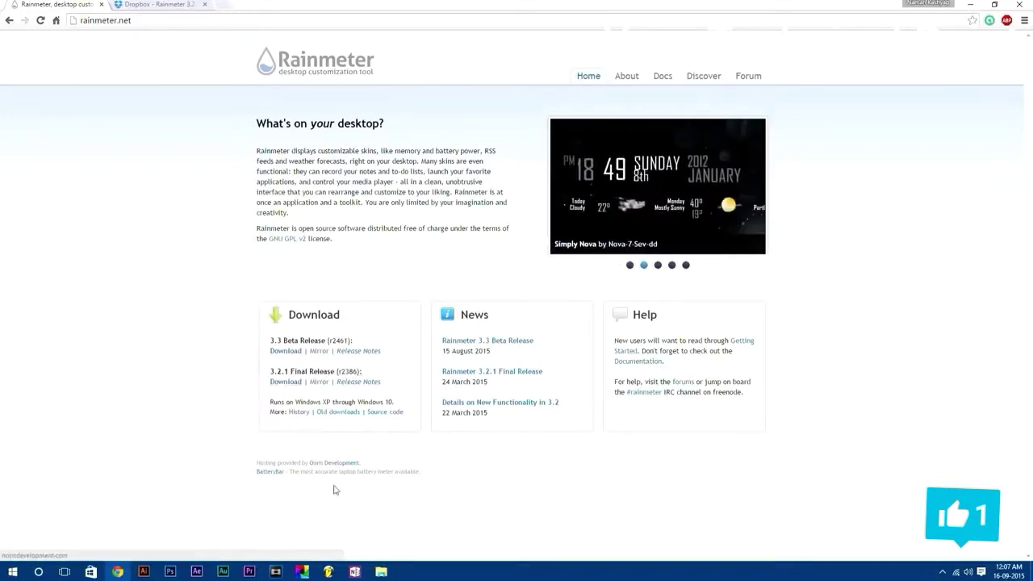
Bring up OneNote's Links page and highlight the Rainmeter, wallpaper, skin and All in One links.
left_click(355, 572)
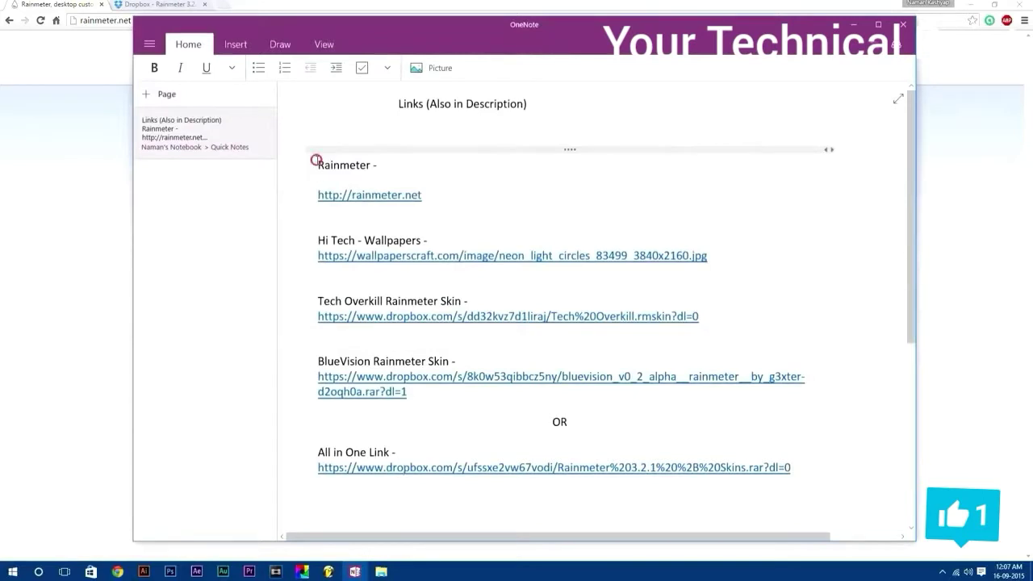
left_click_drag(317, 160, 457, 393)
left_click(457, 394)
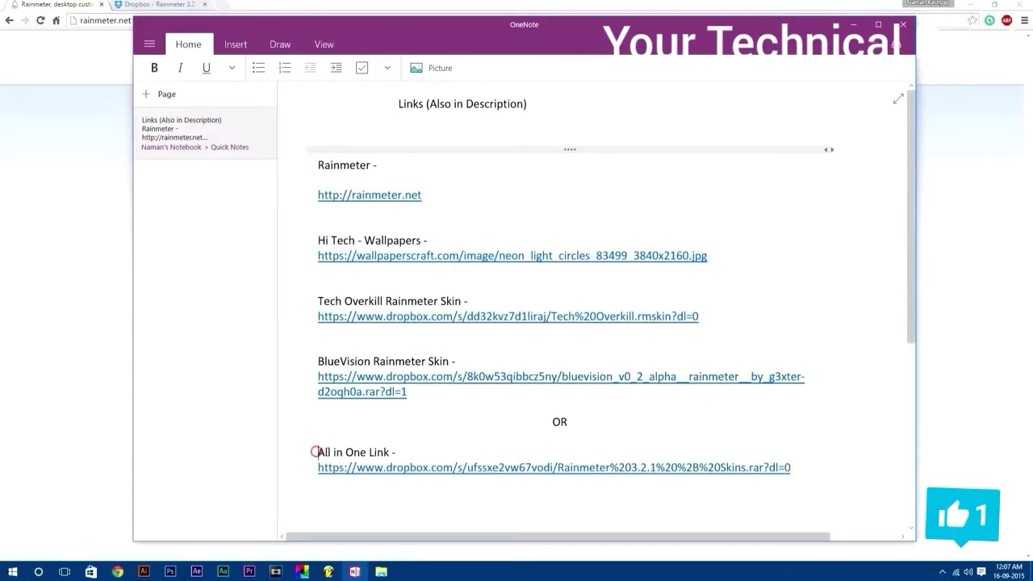
left_click_drag(316, 452, 828, 468)
left_click(813, 476)
Download the 43.69 MB 'Rainmeter 3.2.1 + Skins.rar' archive from the Dropbox tab.
left_click(139, 4)
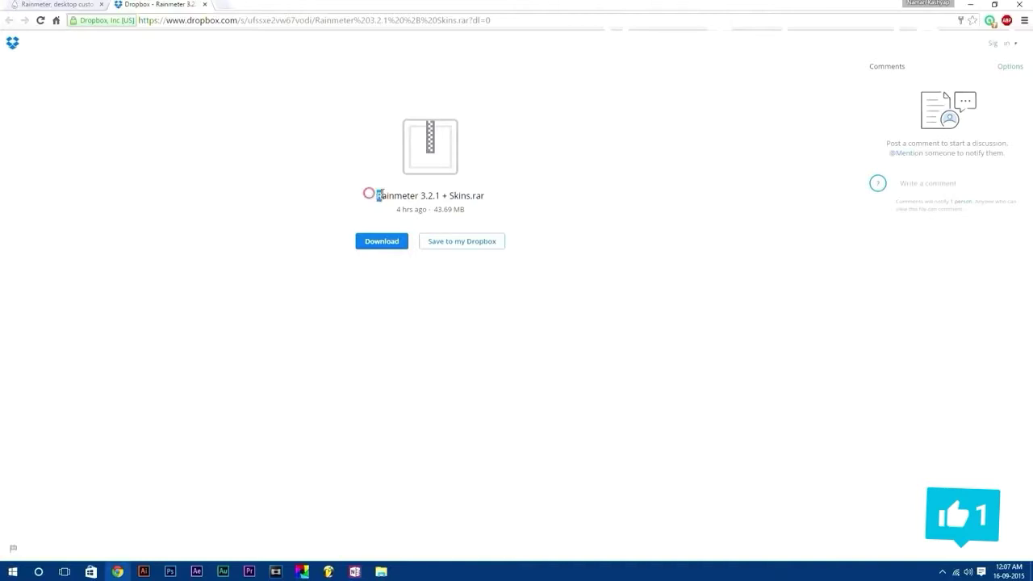
left_click_drag(475, 213, 431, 210)
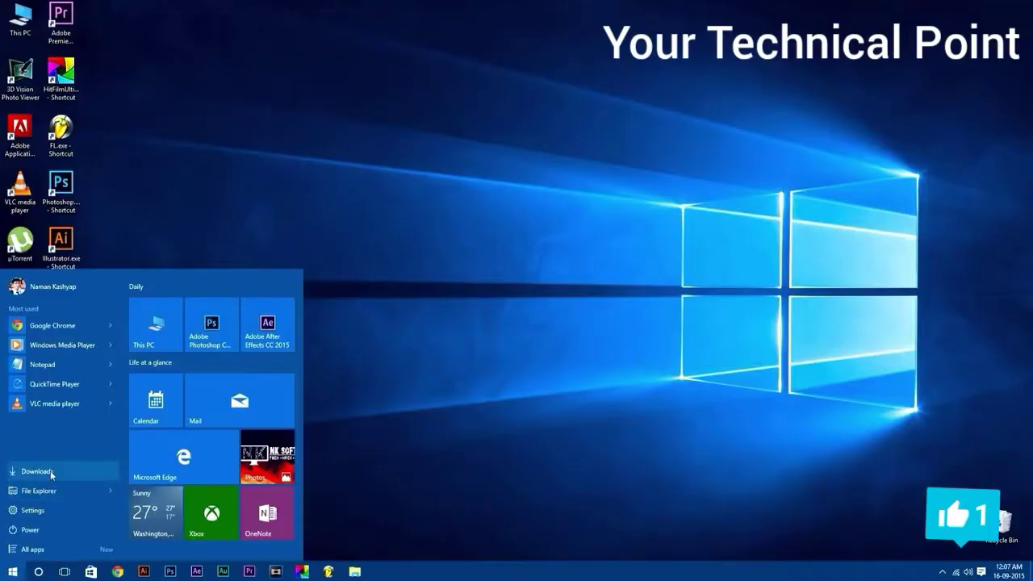
left_click(50, 471)
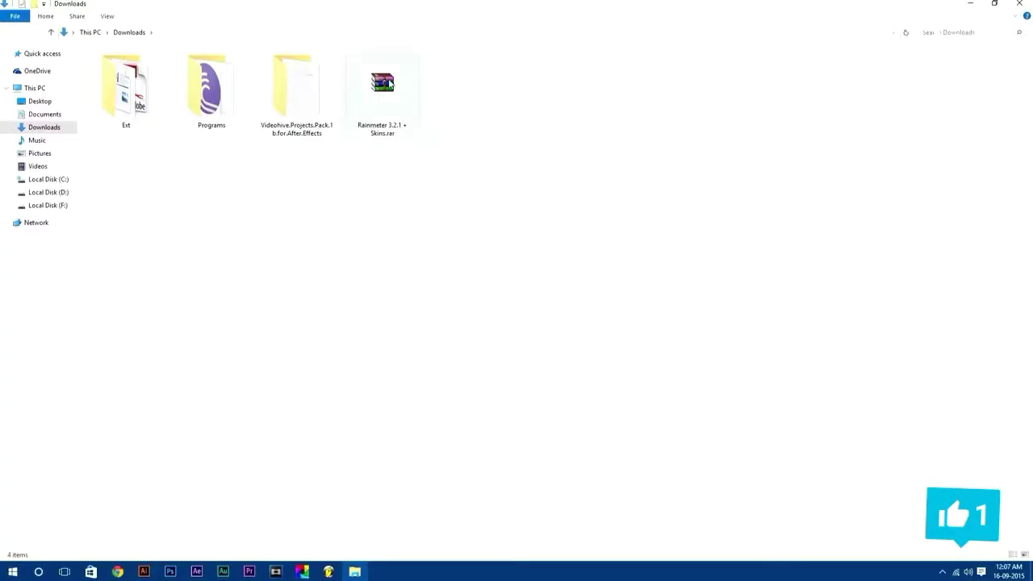
Extract the archive into a 'Rainmeter 3.2.1 + Skins' folder and open it.
right_click(379, 90)
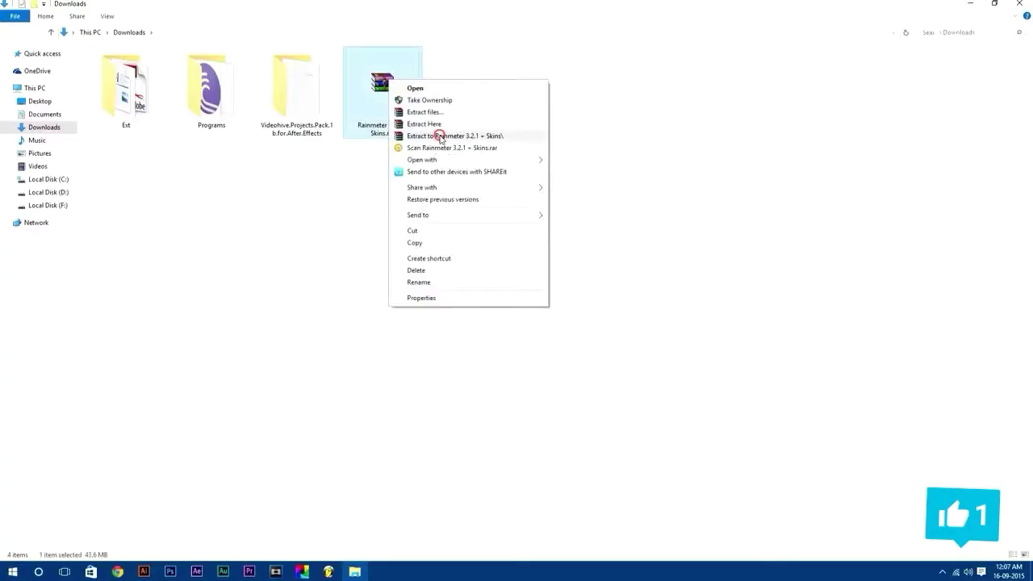
left_click(439, 136)
left_click(457, 169)
double_click(476, 95)
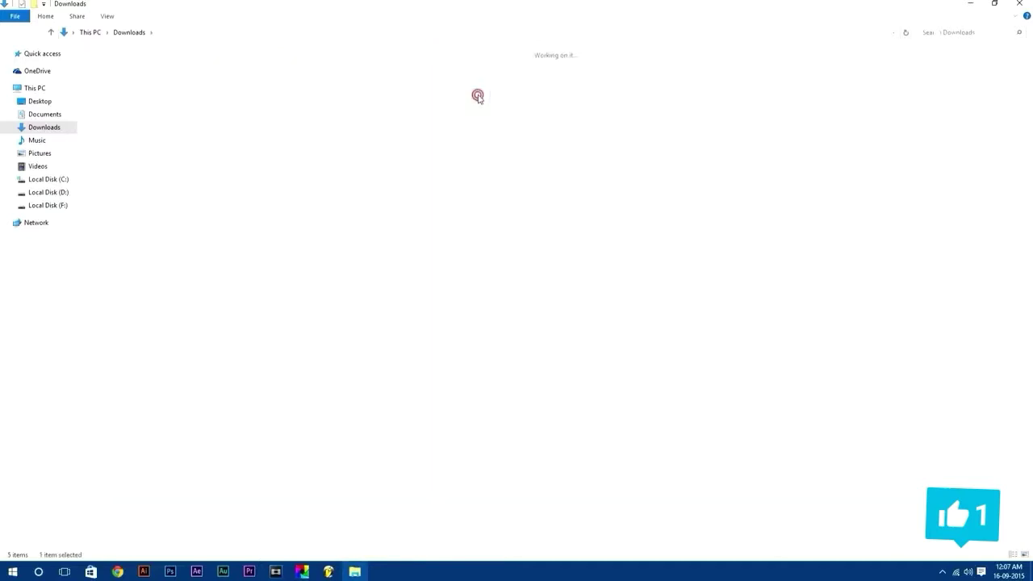
left_click_drag(421, 191, 146, 76)
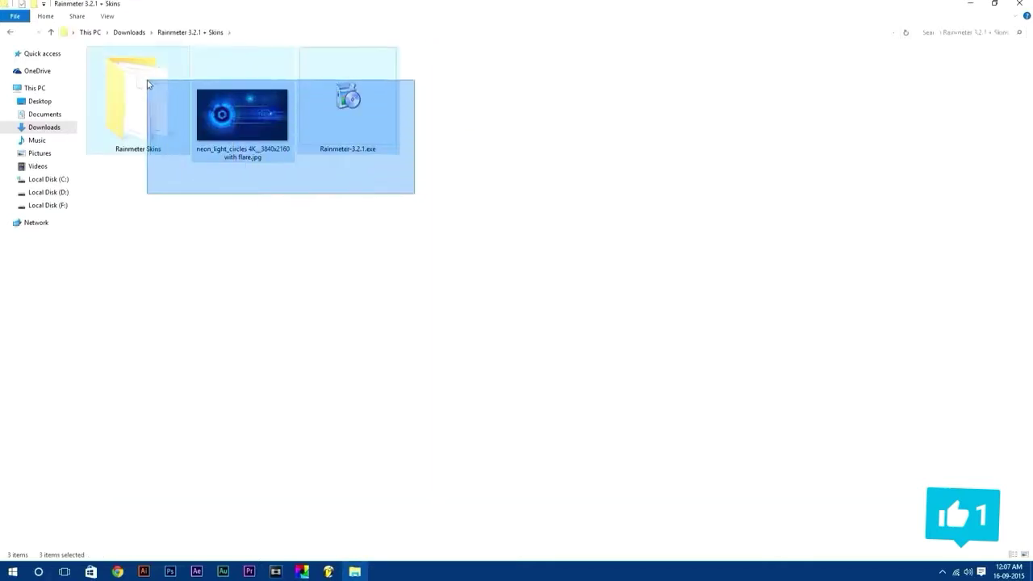
left_click(207, 226)
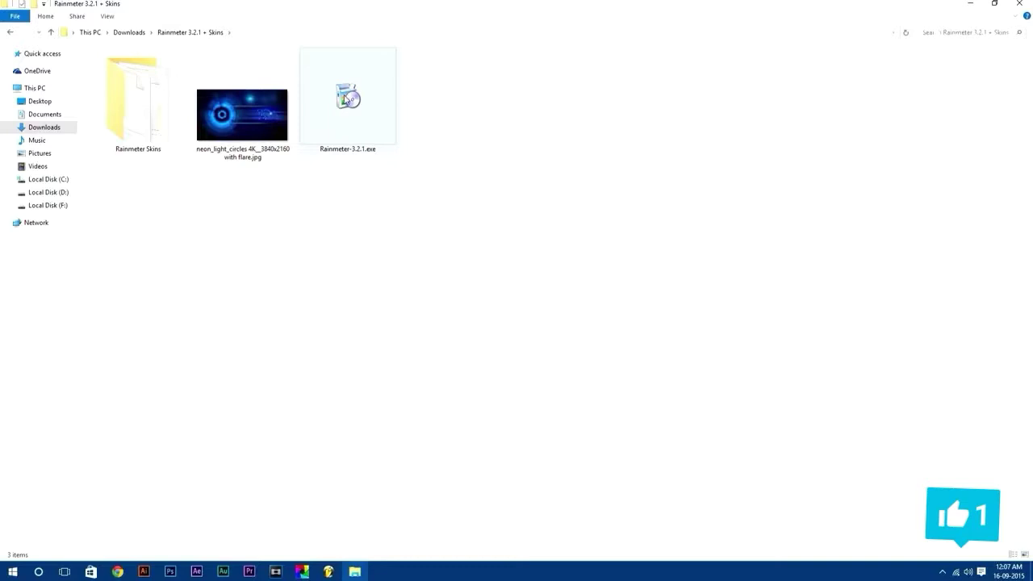
Run Rainmeter-3.2.1.exe, accepting English as the language, and advance setup.
left_click(347, 98)
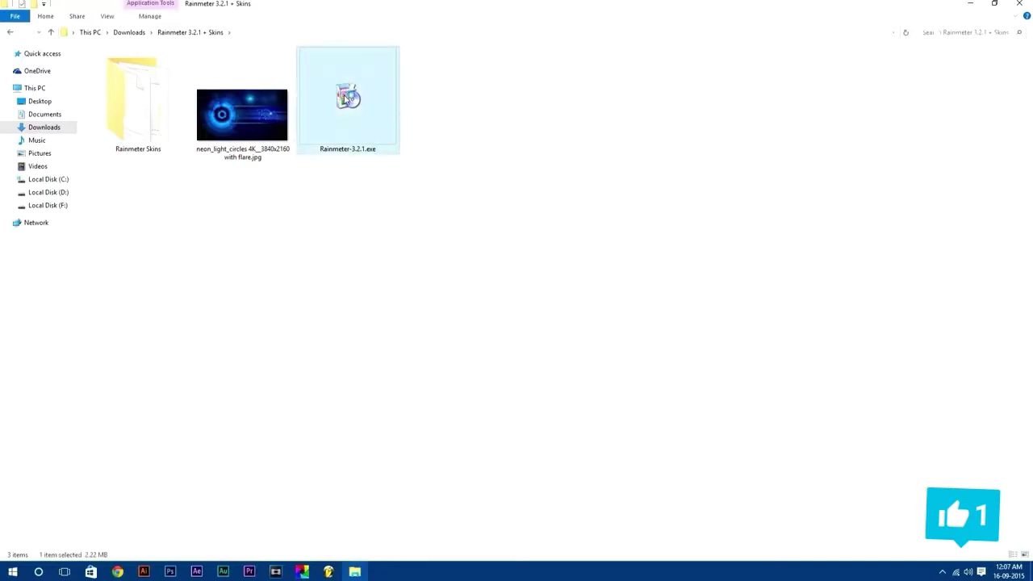
double_click(345, 98)
left_click(530, 313)
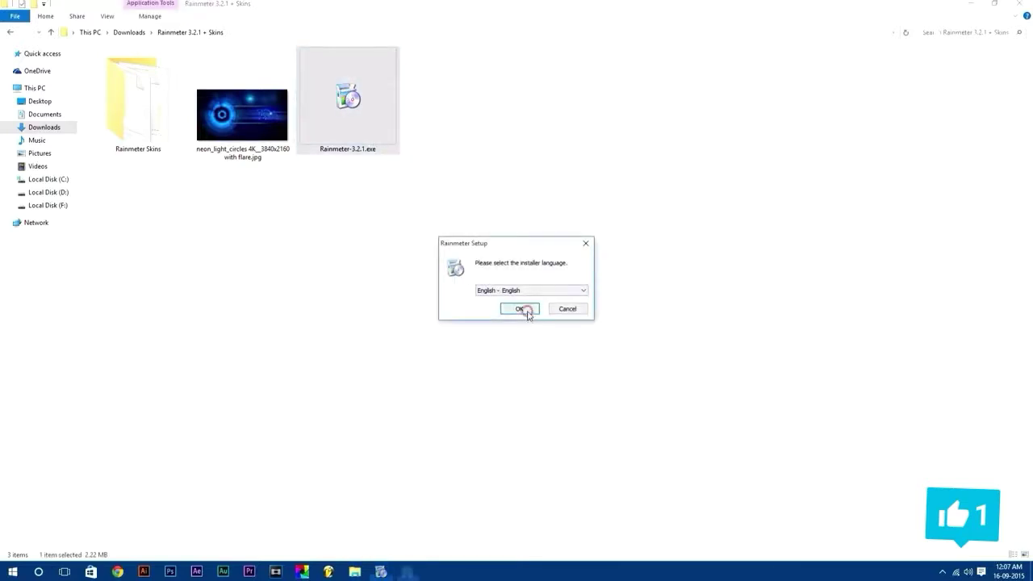
left_click(578, 371)
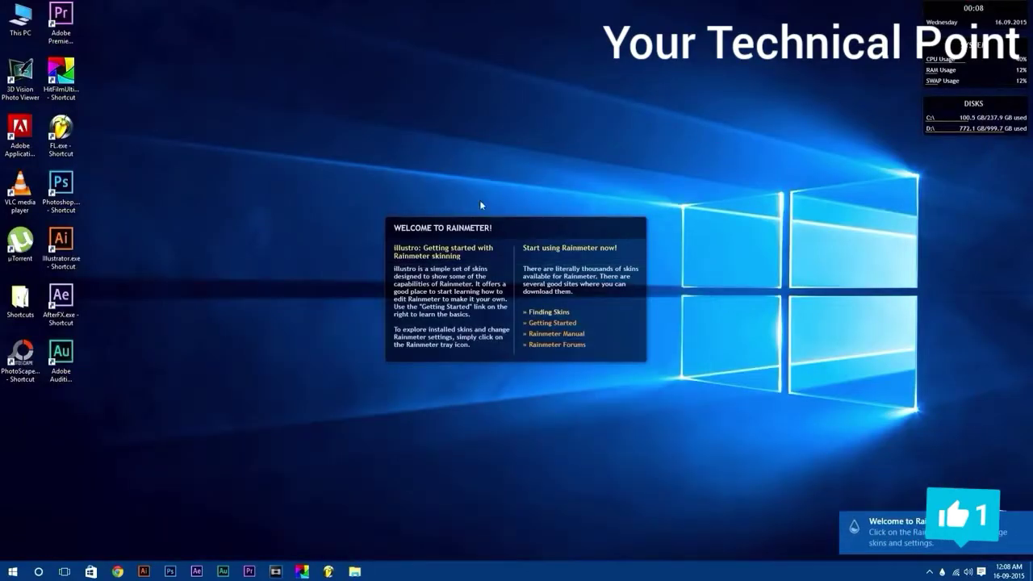
Unload the illustro Welcome, Disk, System and Clock skins from the desktop.
right_click(610, 288)
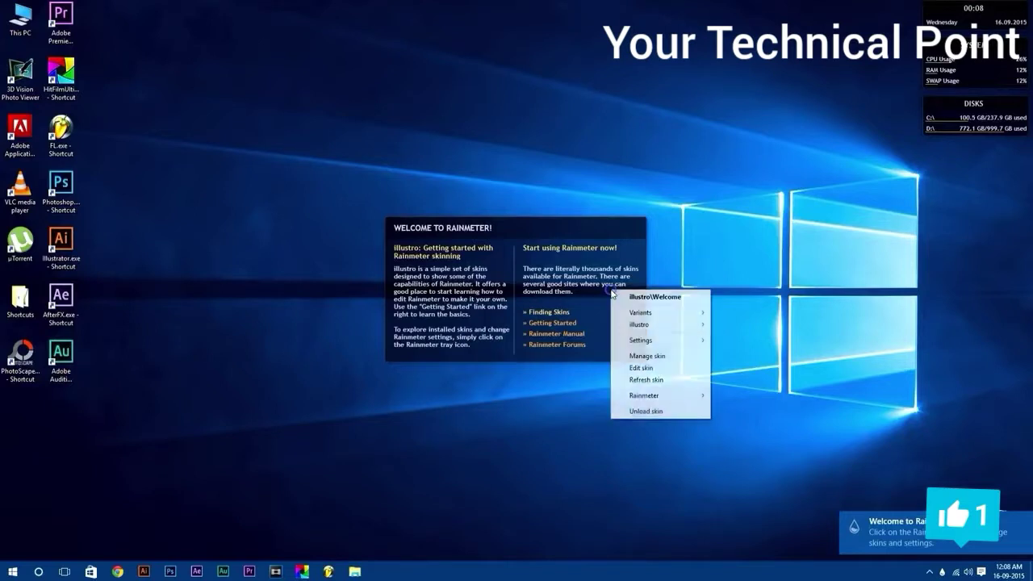
left_click(651, 409)
right_click(935, 123)
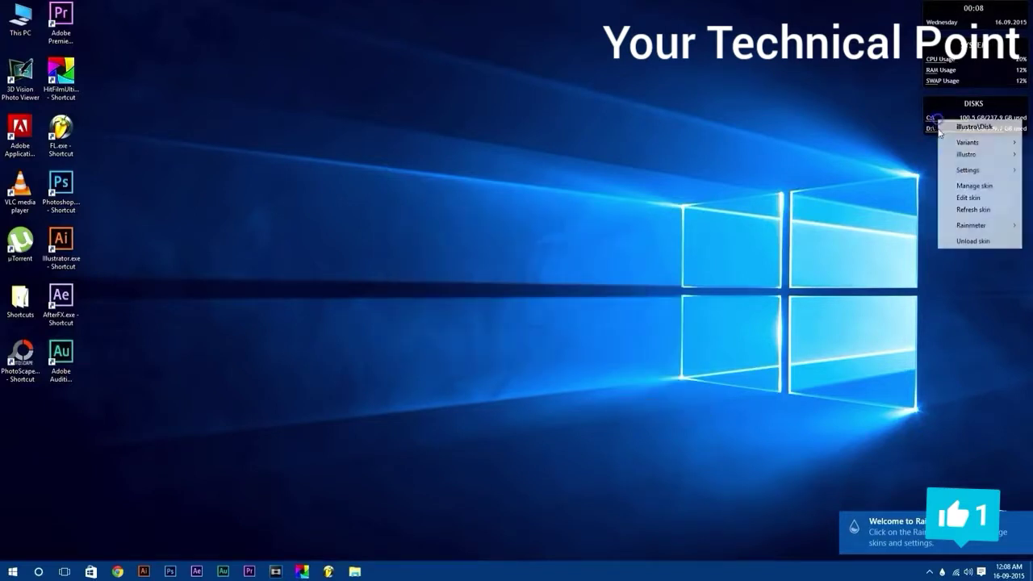
left_click(956, 242)
right_click(952, 66)
left_click(967, 190)
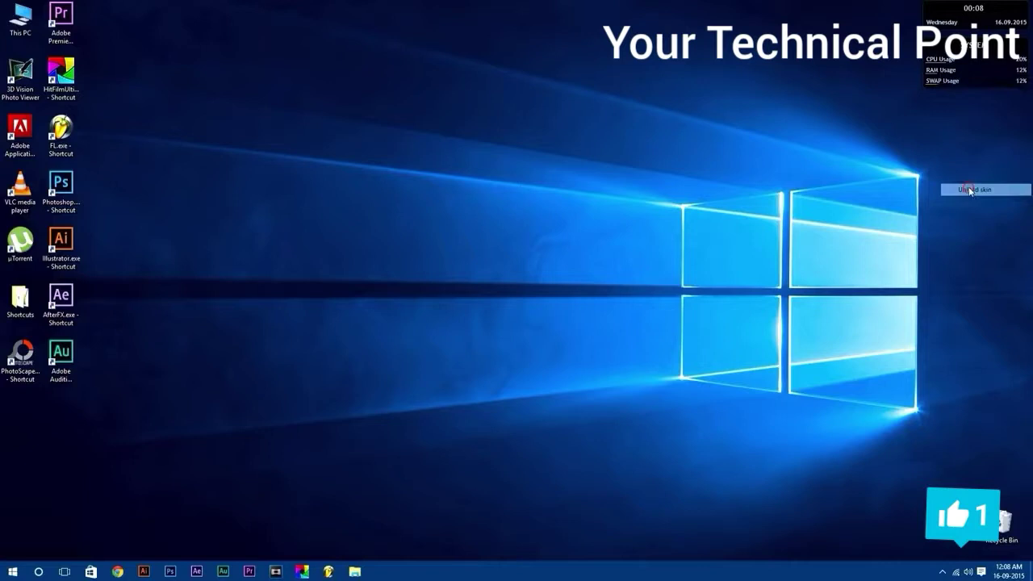
right_click(950, 20)
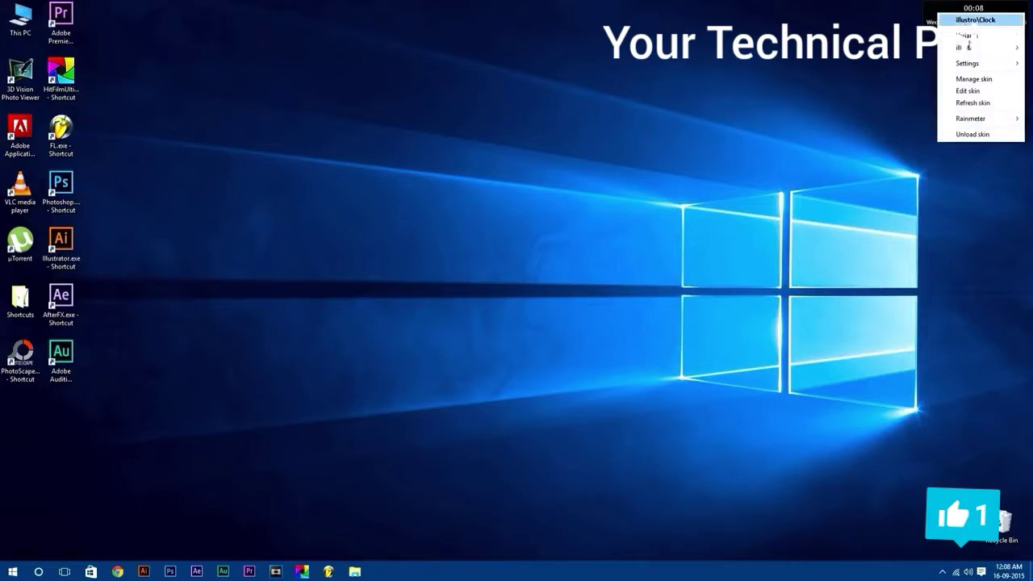
left_click(979, 133)
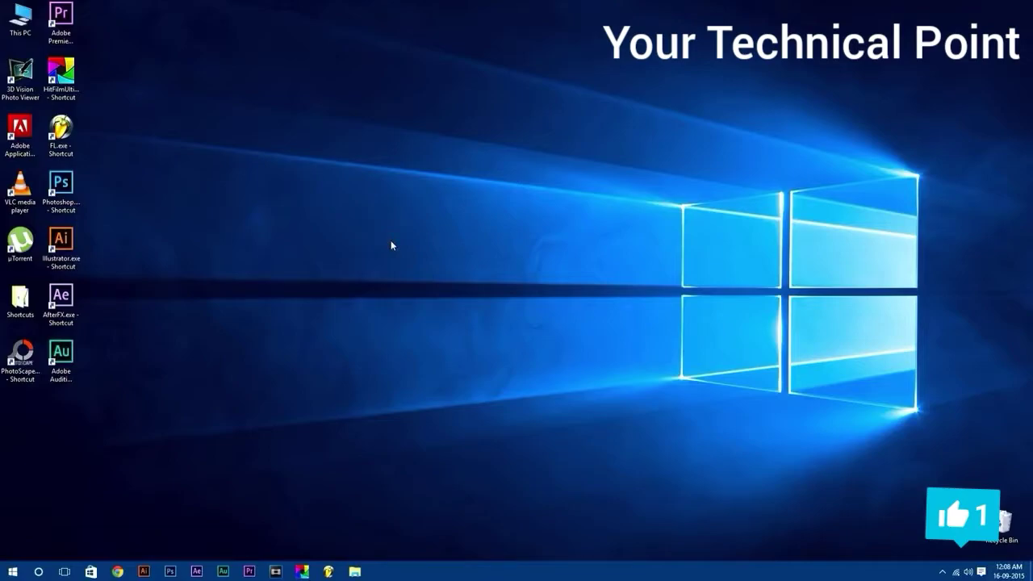
Open Skins > bluevision and install BlueVision.rmskin through the Rainmeter Skin Installer.
left_click(355, 571)
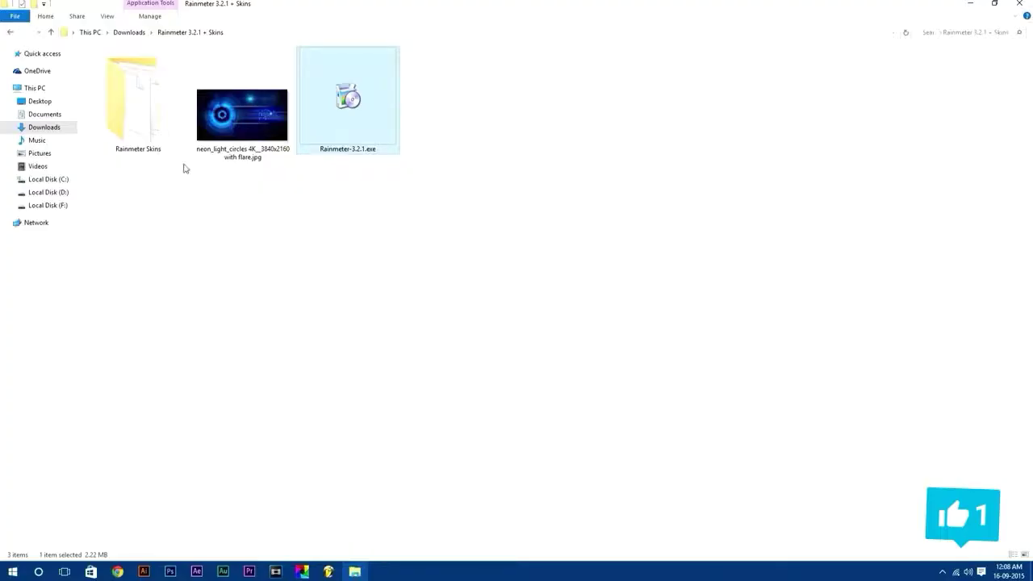
double_click(160, 130)
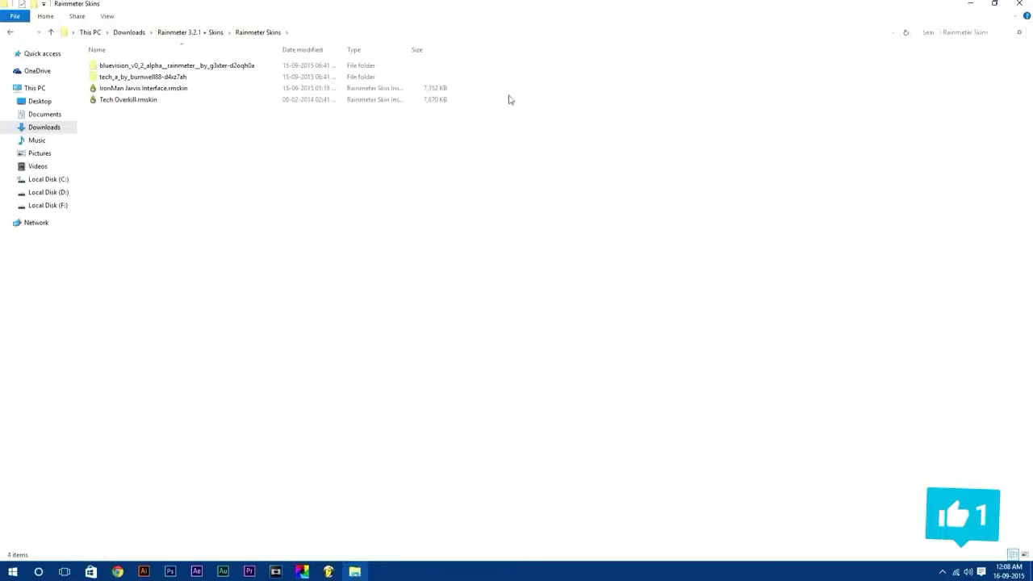
left_click_drag(284, 167, 149, 73)
left_click(149, 70)
double_click(148, 69)
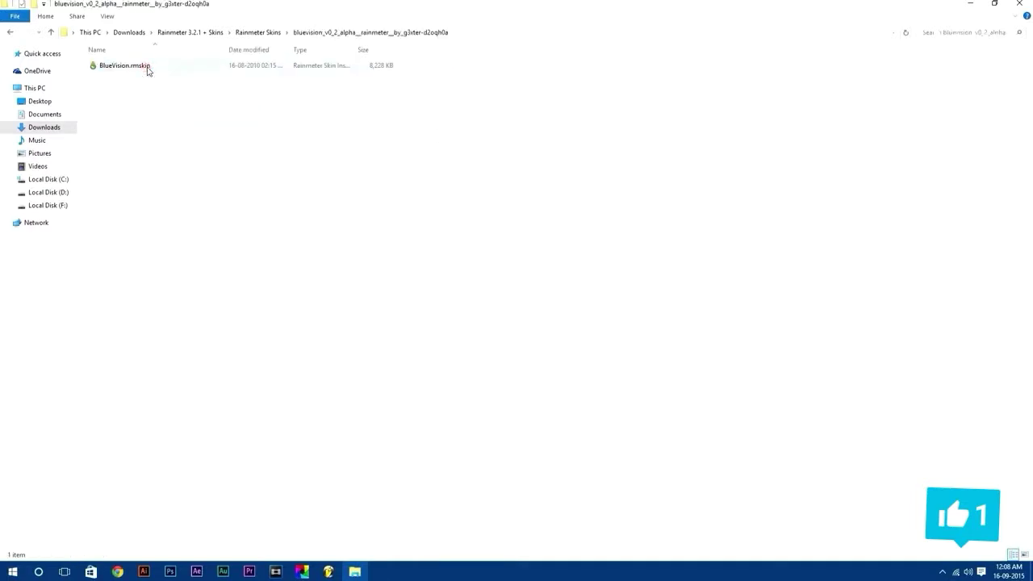
right_click(123, 67)
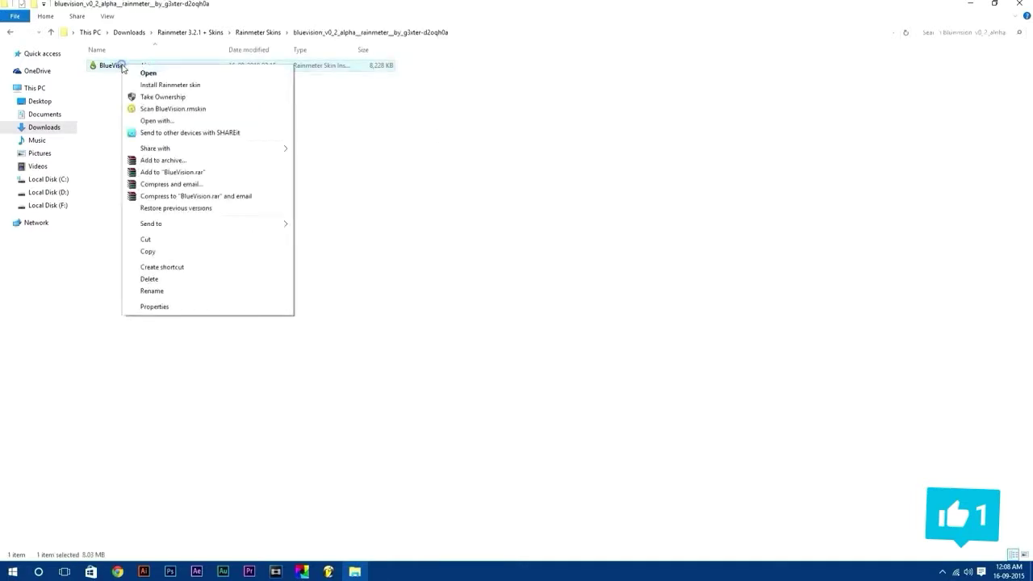
left_click(160, 85)
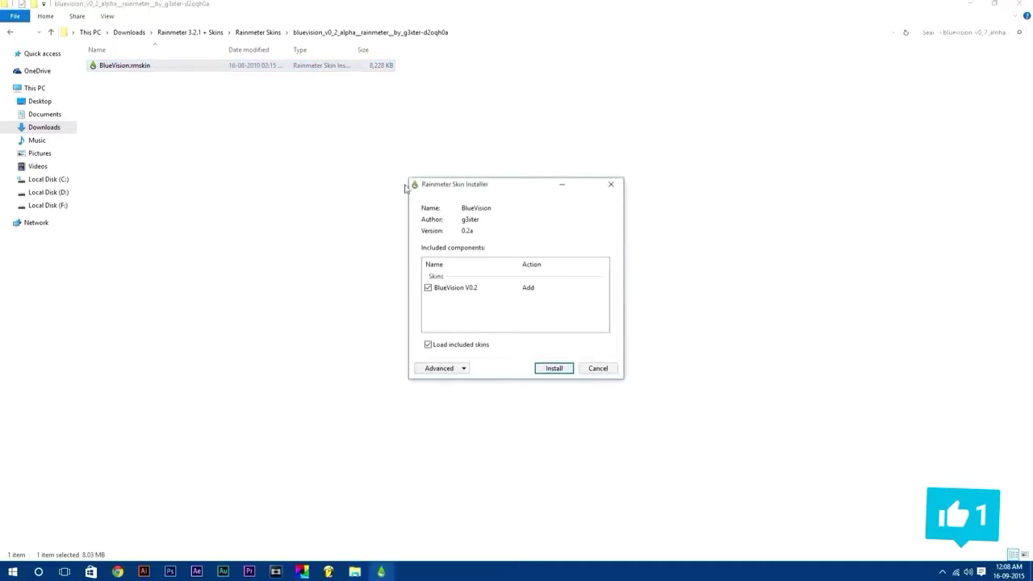
left_click(555, 369)
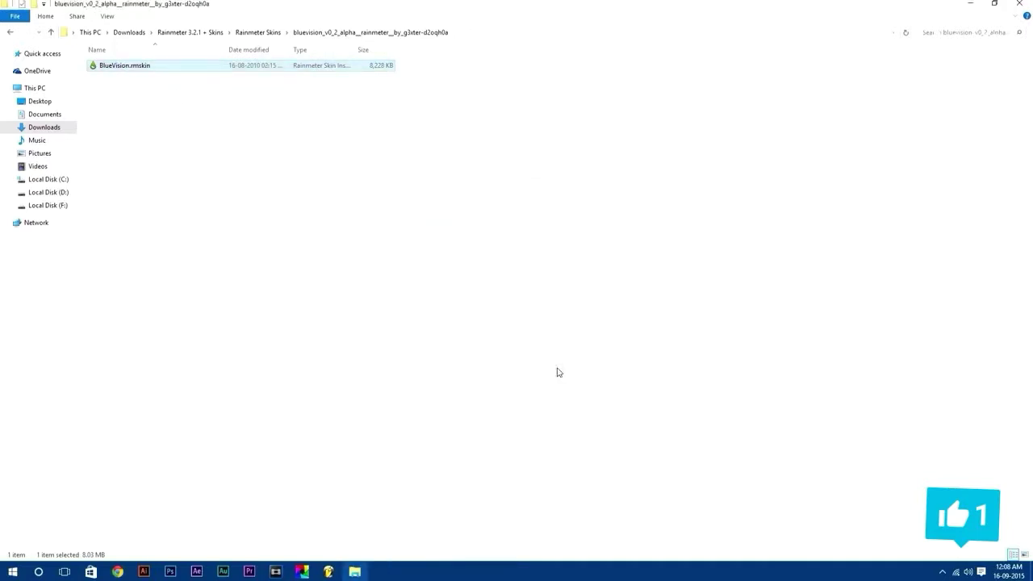
Load BlueVision V0.2's LAUNCHER '1920x1080 - 1200.ini' skin and launch the 1920x1080 suite.
left_click(966, 4)
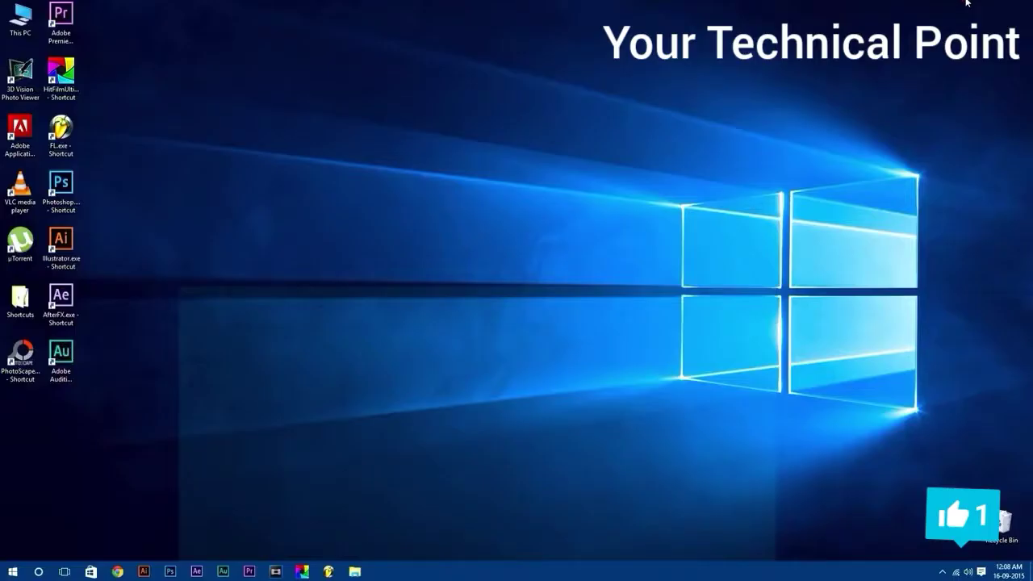
left_click(943, 572)
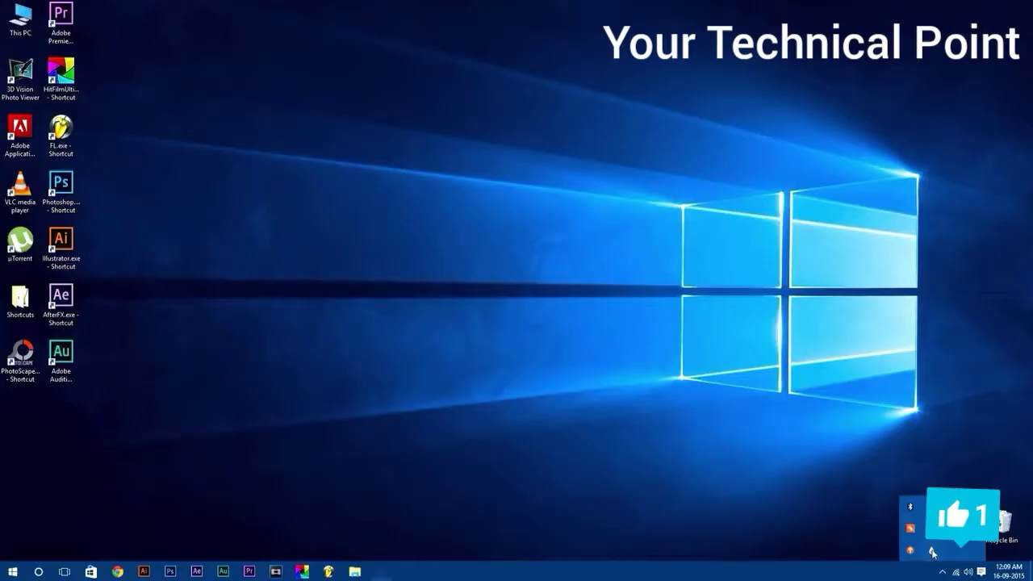
left_click(932, 551)
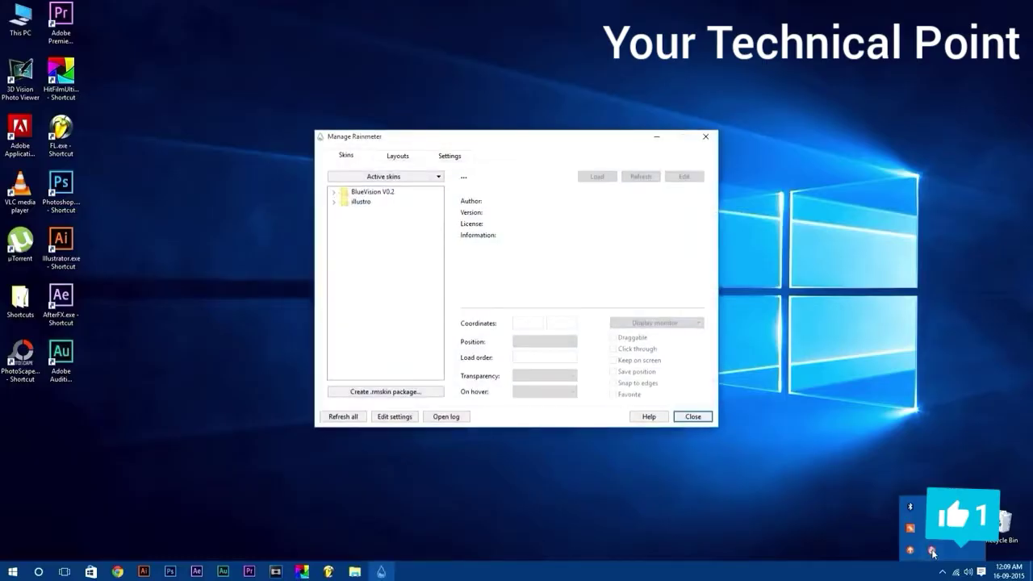
double_click(361, 192)
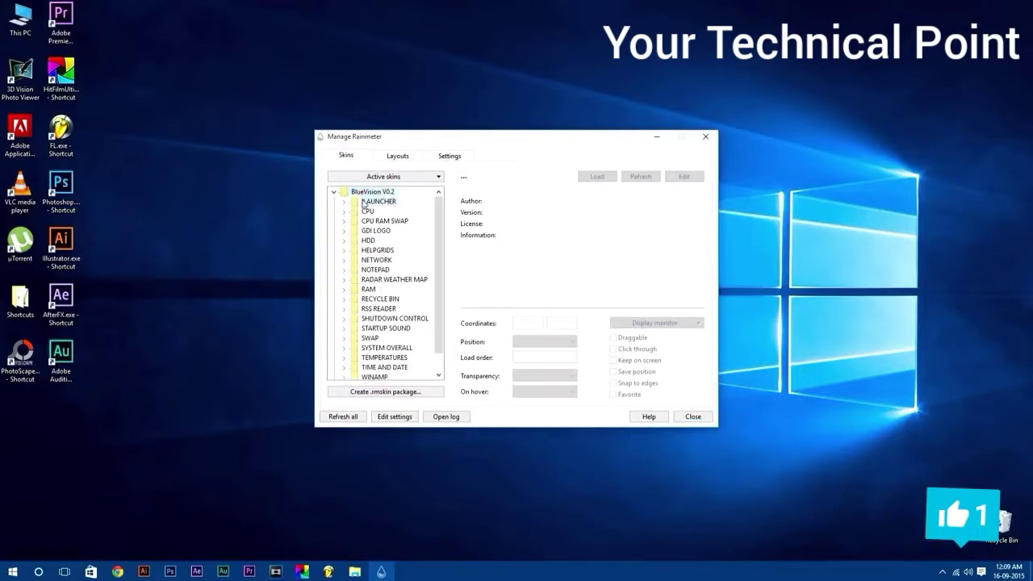
double_click(363, 202)
double_click(396, 222)
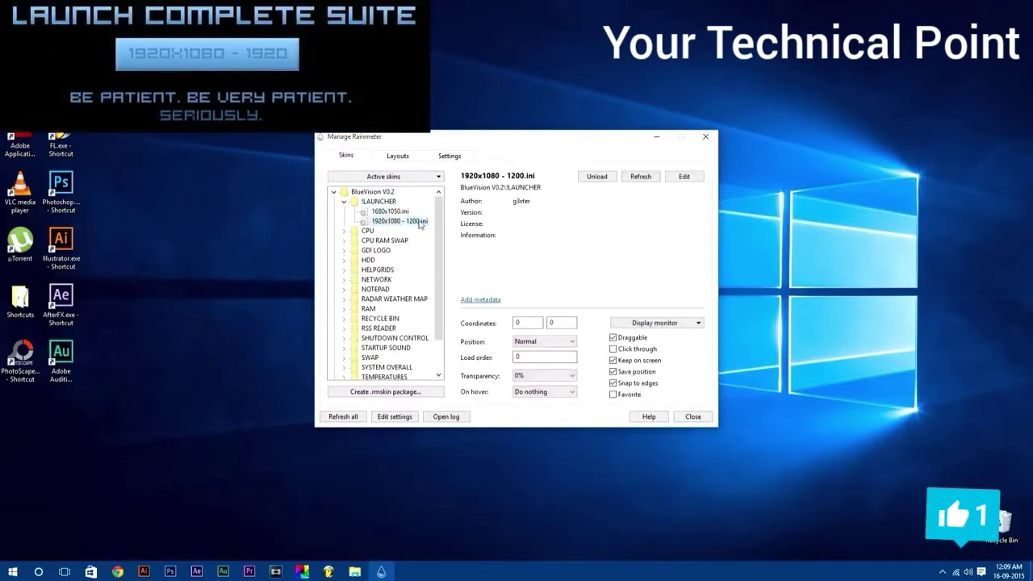
left_click(661, 141)
left_click(230, 60)
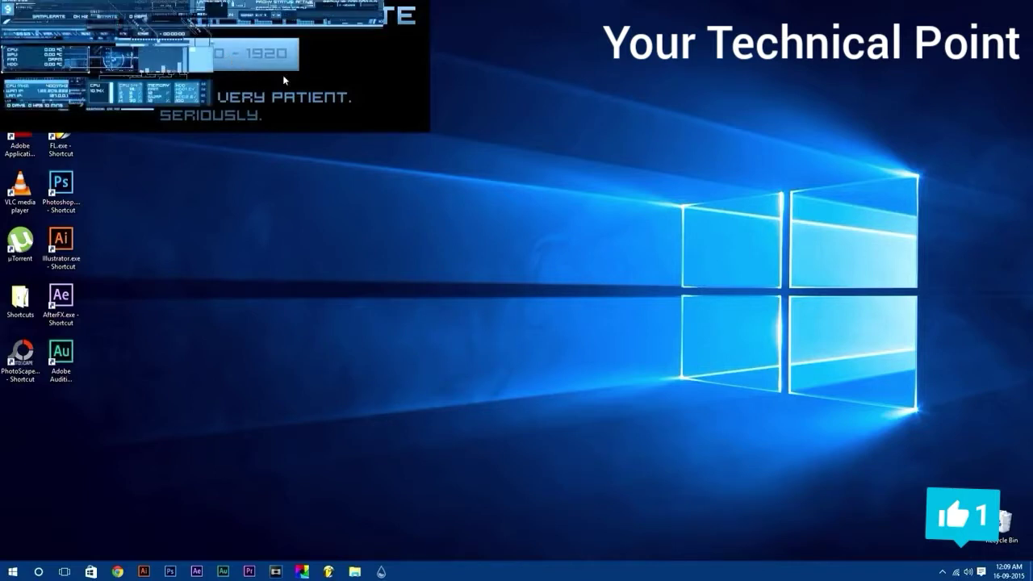
Unload the BlueVision launcher skin and hide the desktop icons.
right_click(381, 94)
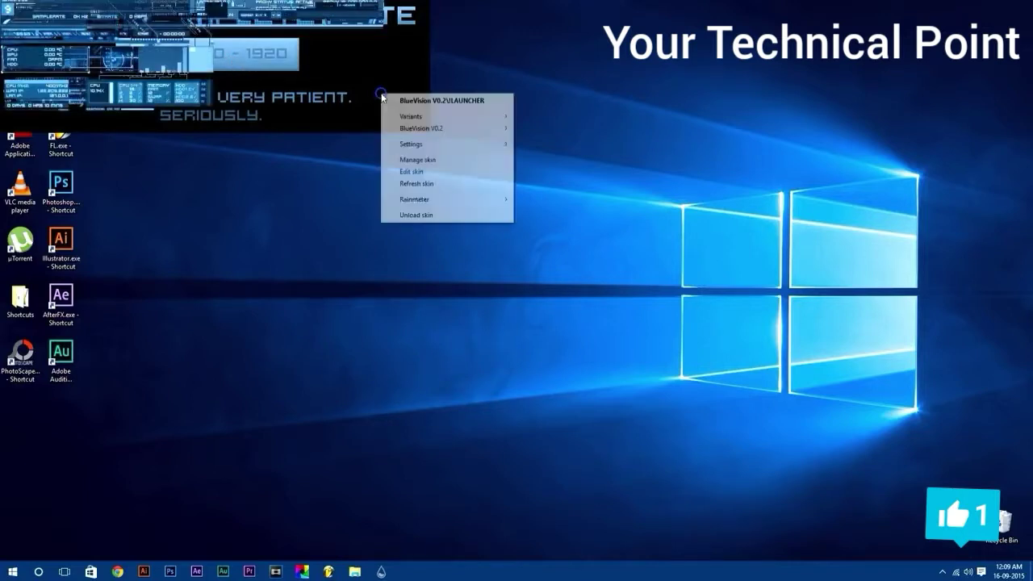
left_click(419, 215)
right_click(411, 96)
mouse_move(434, 101)
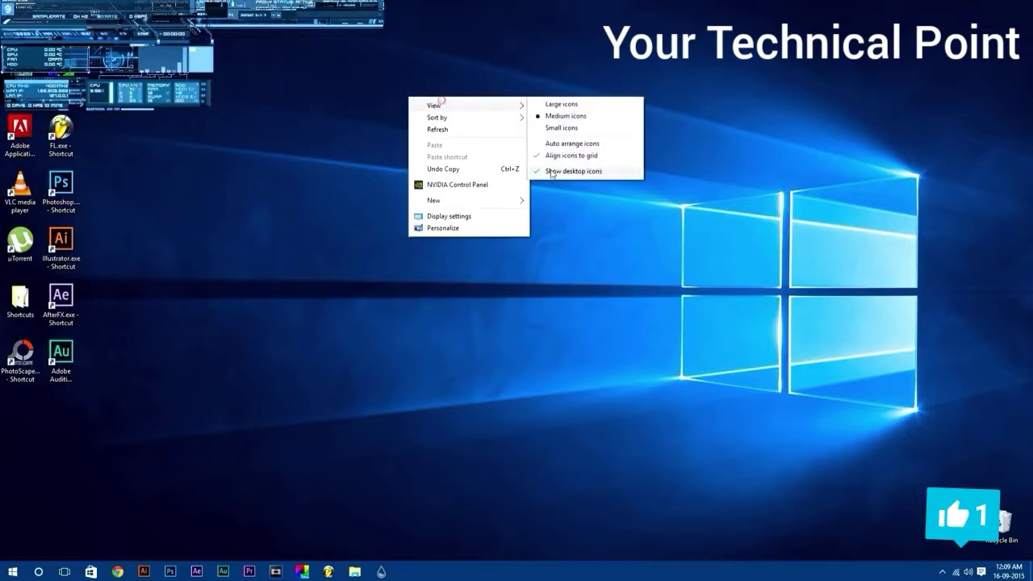
left_click(552, 170)
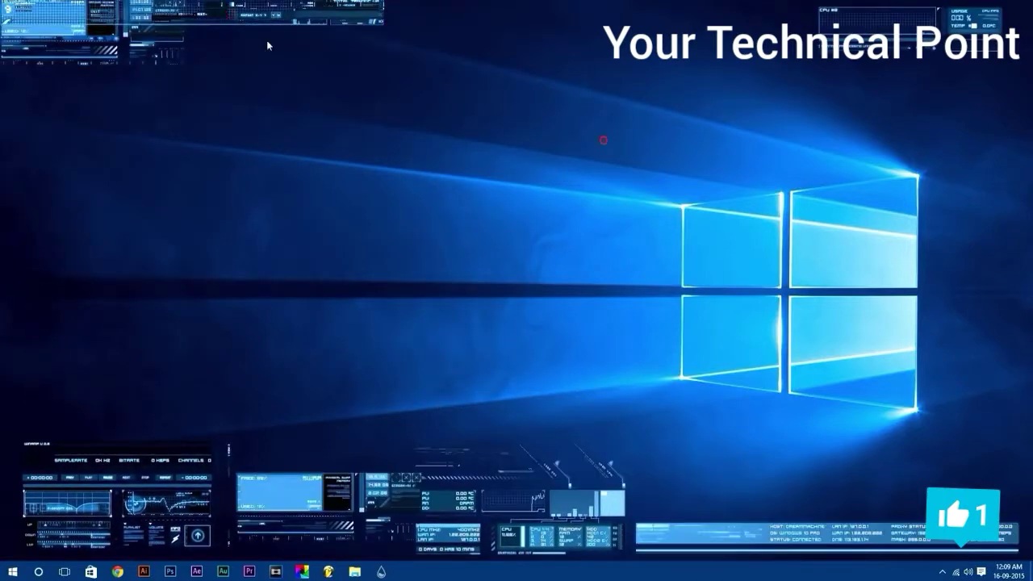
Set the neon tech image in the Skins folder as the desktop wallpaper.
left_click(129, 38)
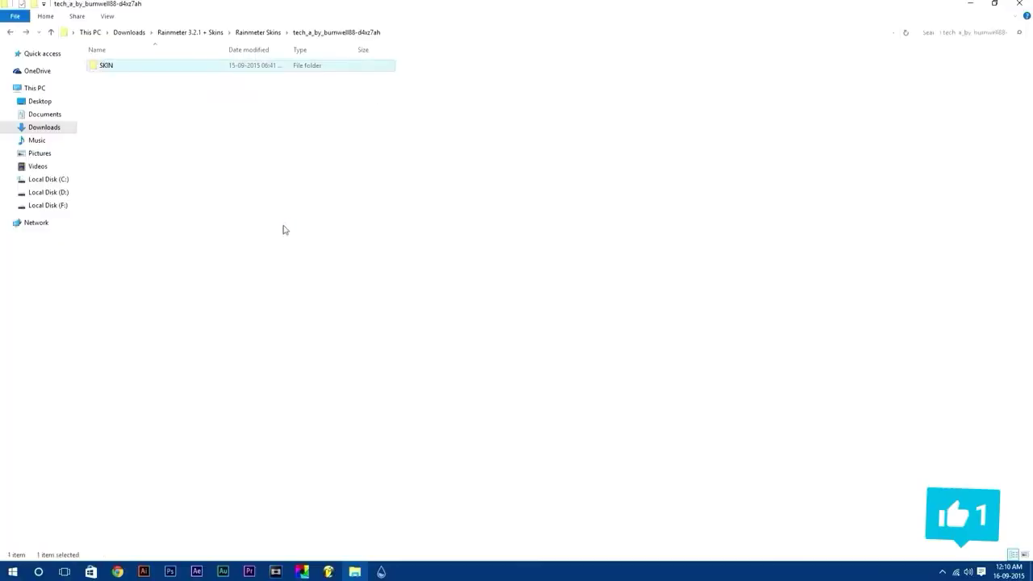
key("alt+Up")
key("alt+Up")
right_click(249, 104)
left_click(292, 142)
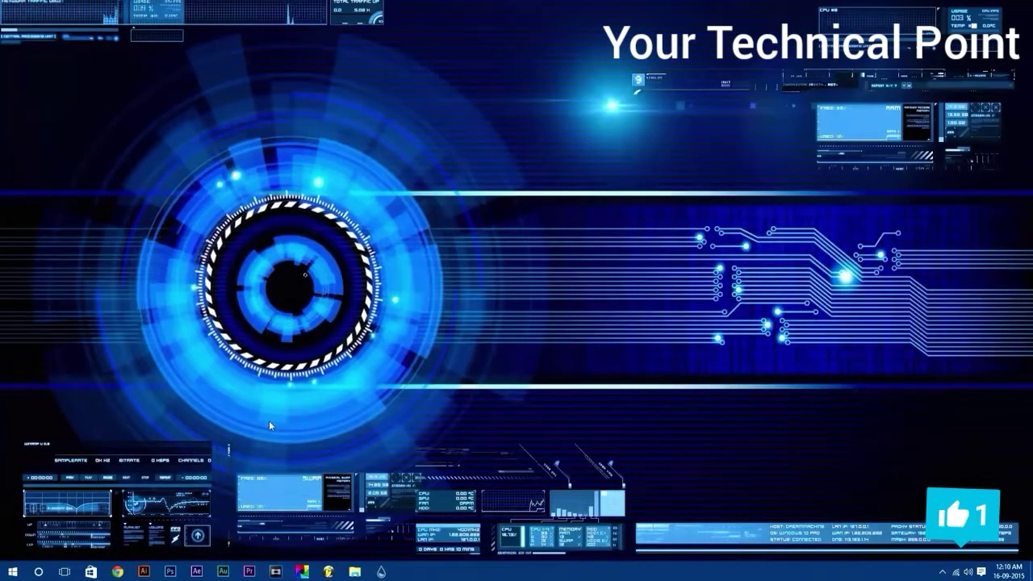
Bring up and dismiss the TECH-A rotator skin's options menu.
right_click(336, 218)
key("Escape")
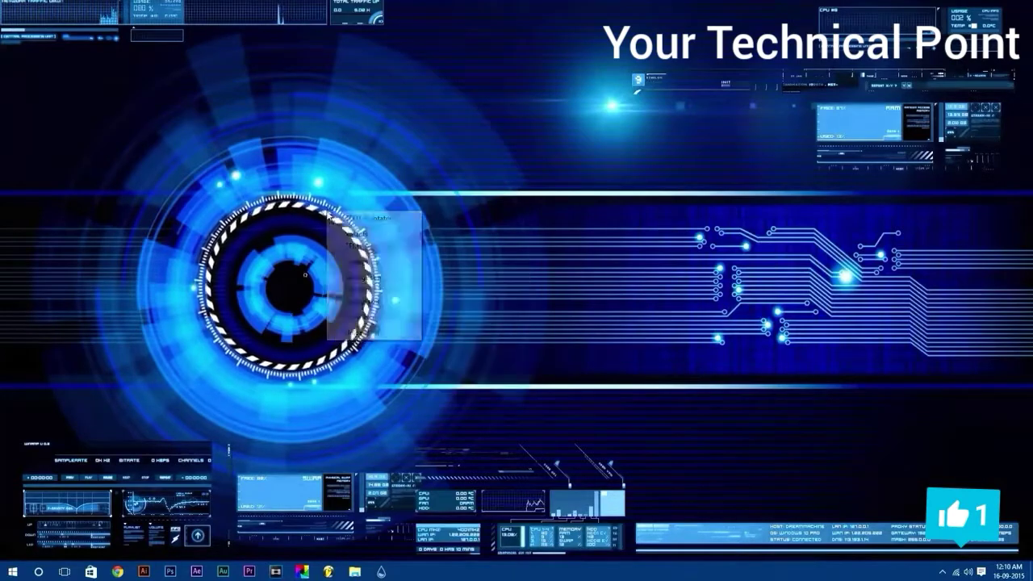
right_click(336, 205)
key("Escape")
Load the TECH-A skins, adding the central ring, globe, clock, date and RAM gauge.
right_click(387, 246)
left_click(424, 313)
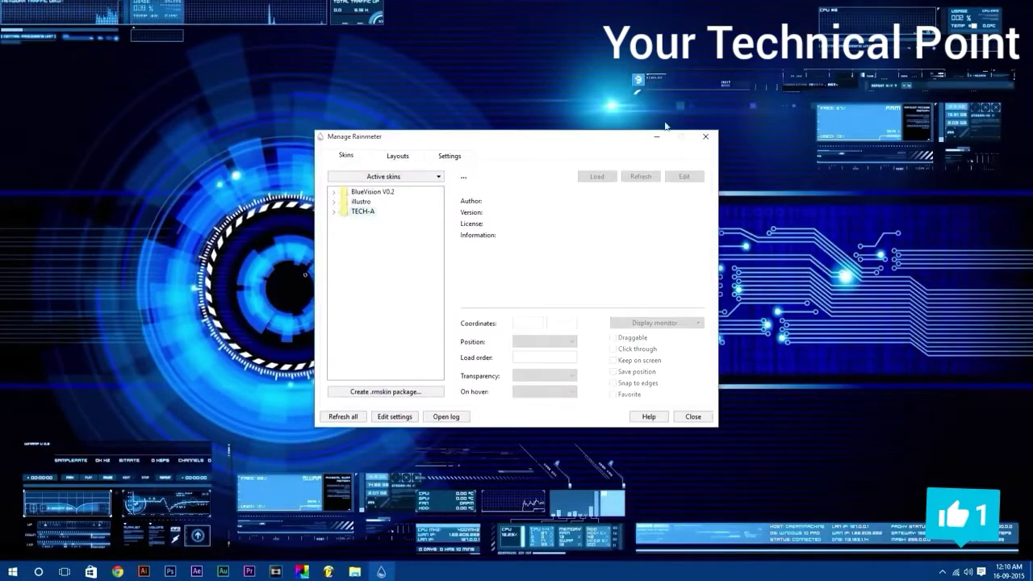
left_click(694, 415)
right_click(352, 232)
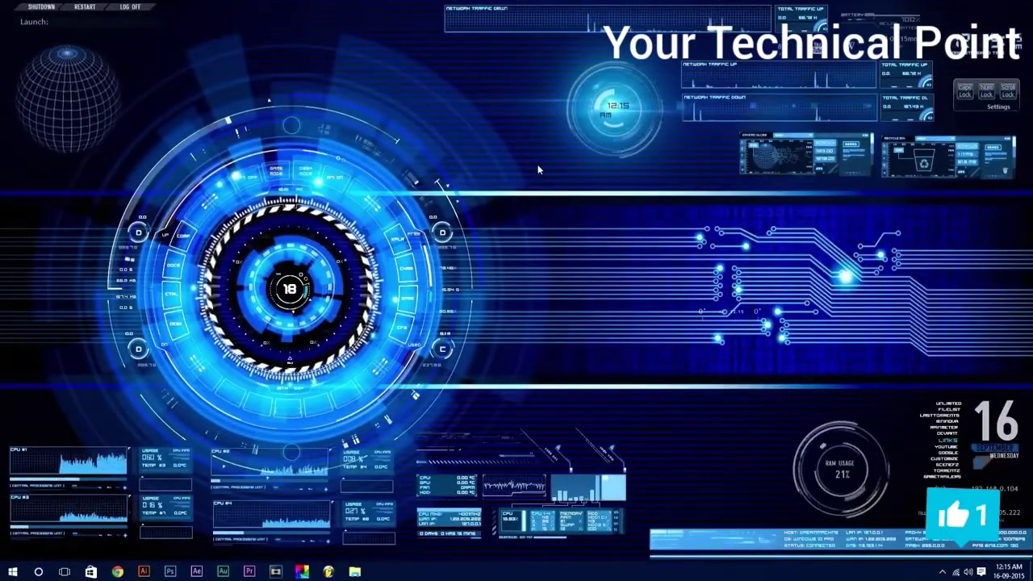
Turn on 'Make Start, taskbar, and action center transparent' in Personalization > Colors, then close Settings.
left_click(12, 571)
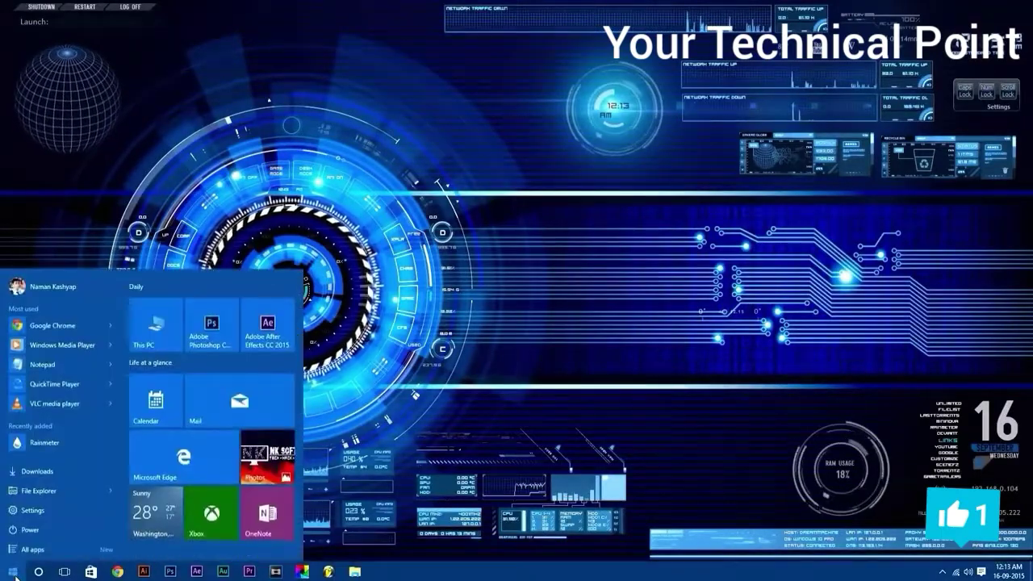
left_click(42, 508)
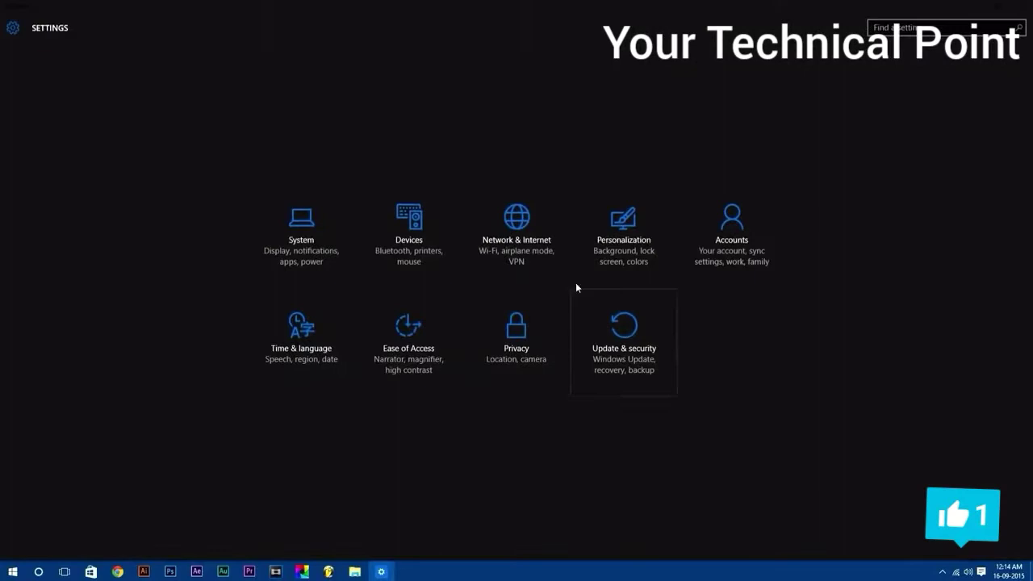
left_click(587, 228)
left_click(77, 80)
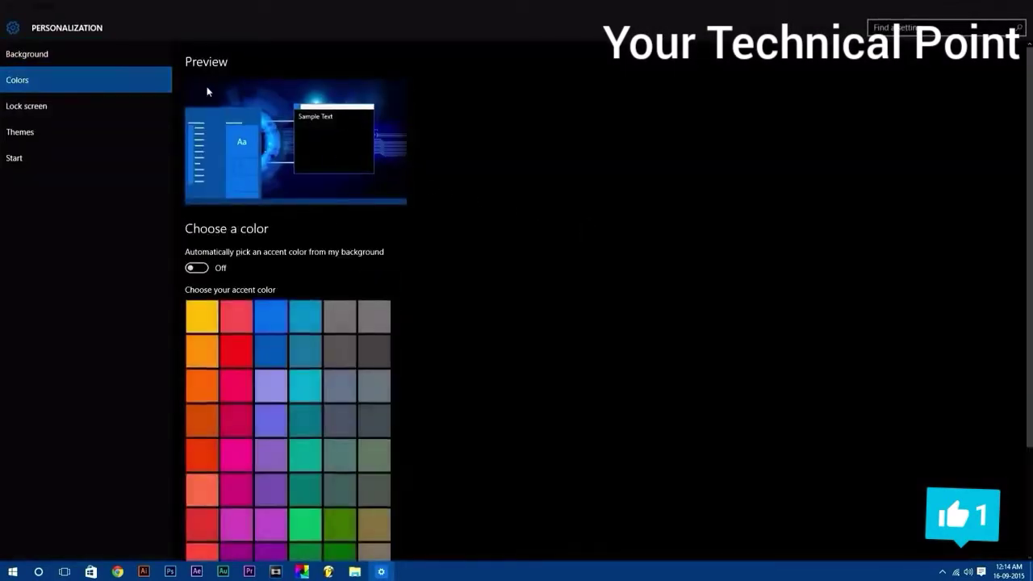
scroll(383, 202, "down", 3)
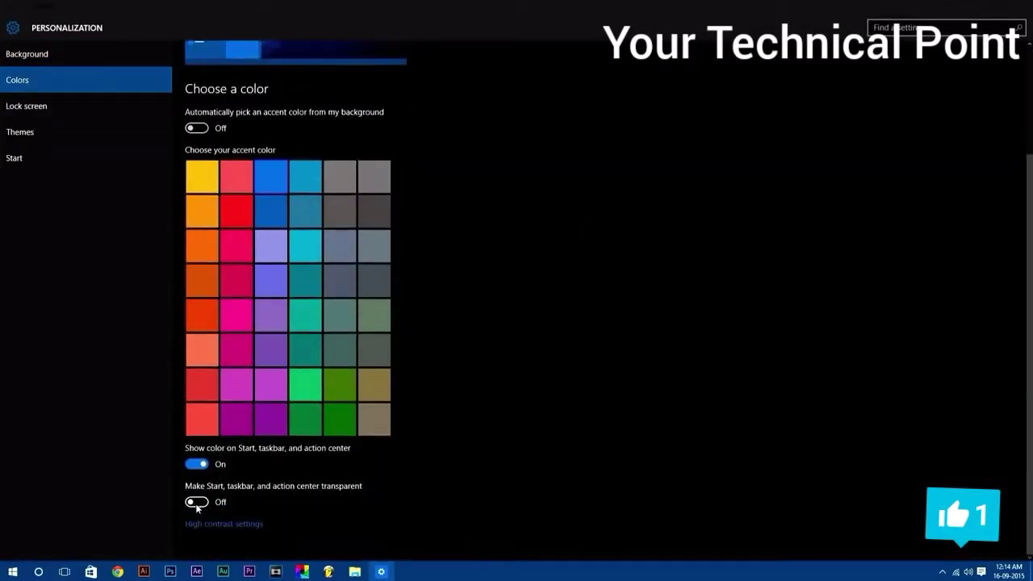
left_click(197, 502)
left_click(1015, 6)
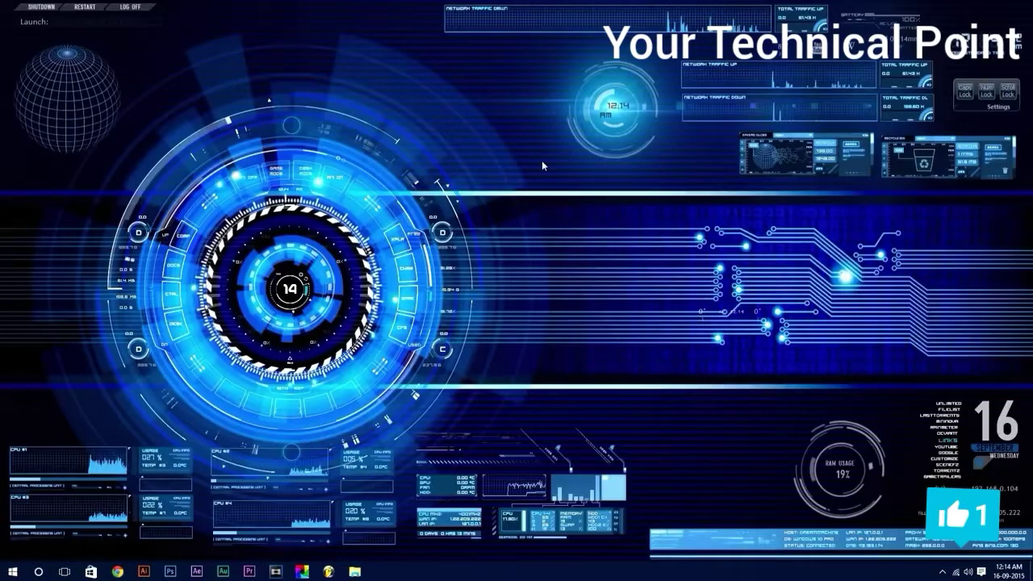